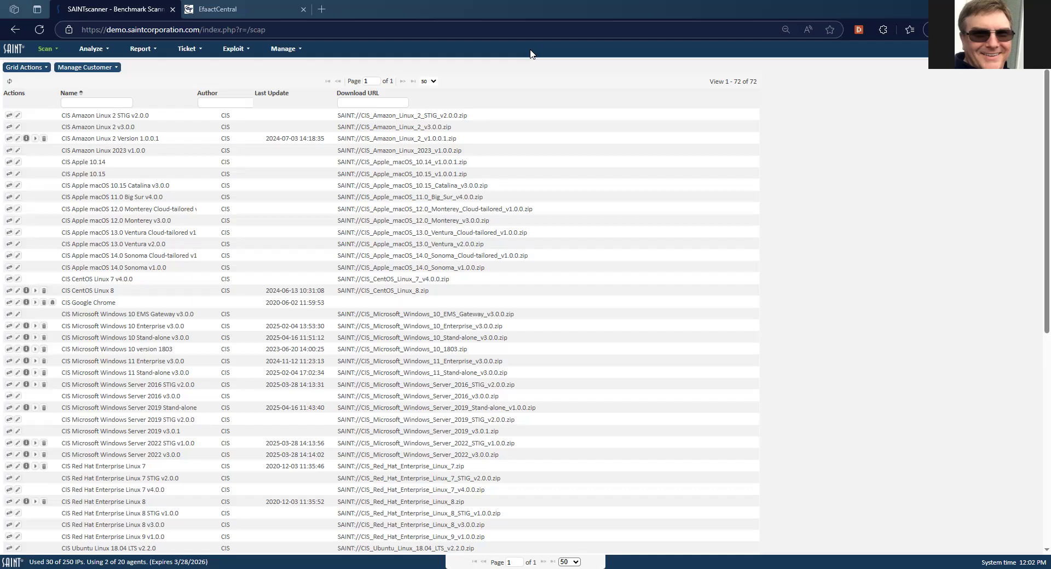
Download the CIS Microsoft Windows Server 2016 v3.0.0 benchmark content and dismiss the import notice.
click(187, 48)
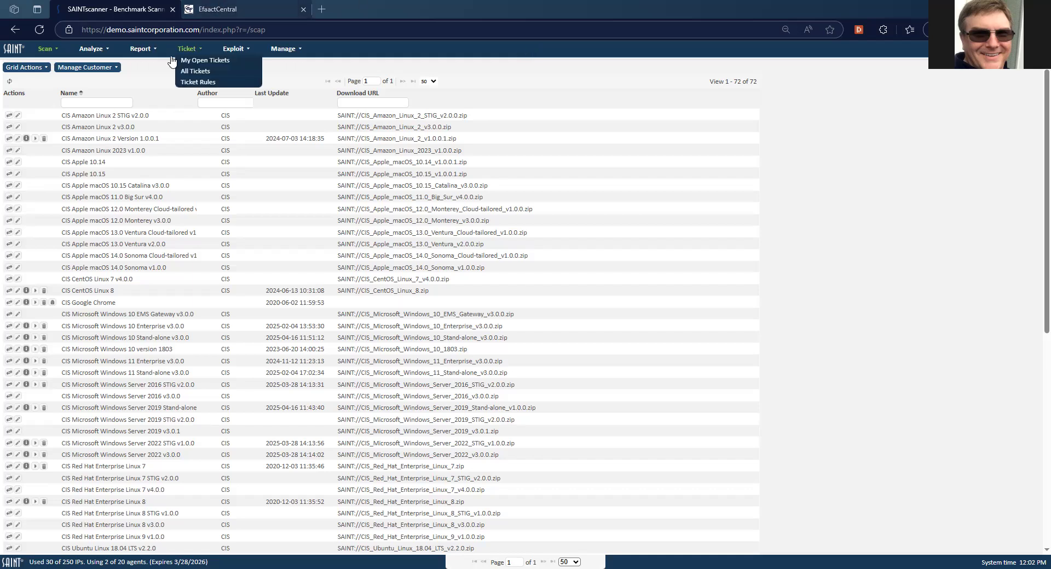
click(45, 50)
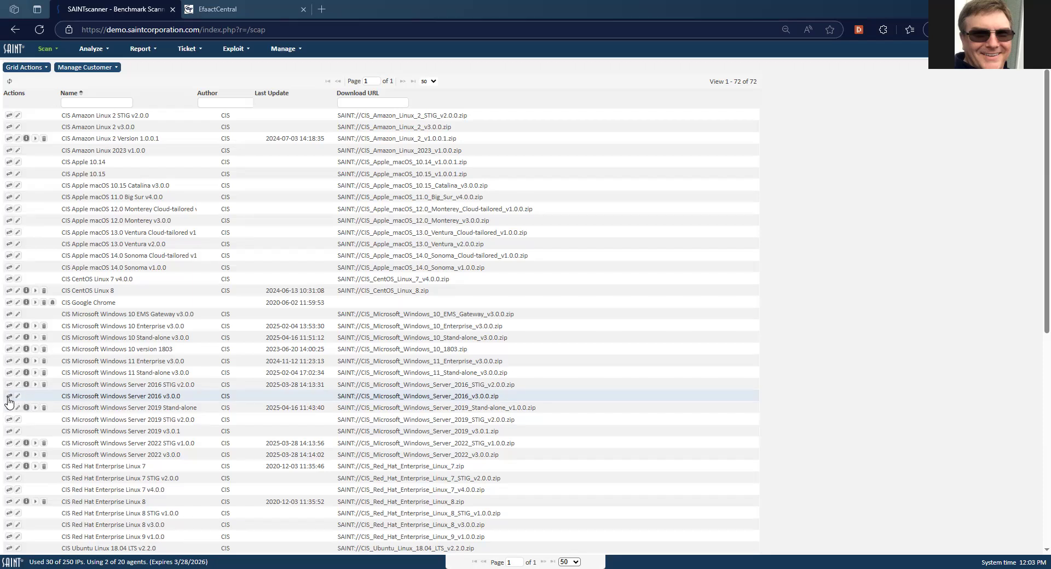
click(9, 397)
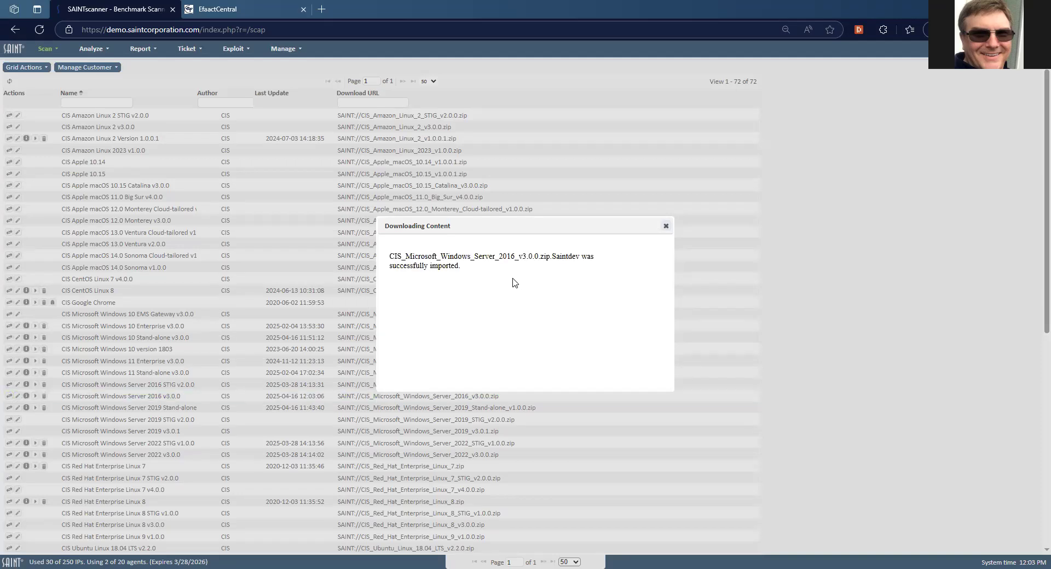
click(665, 226)
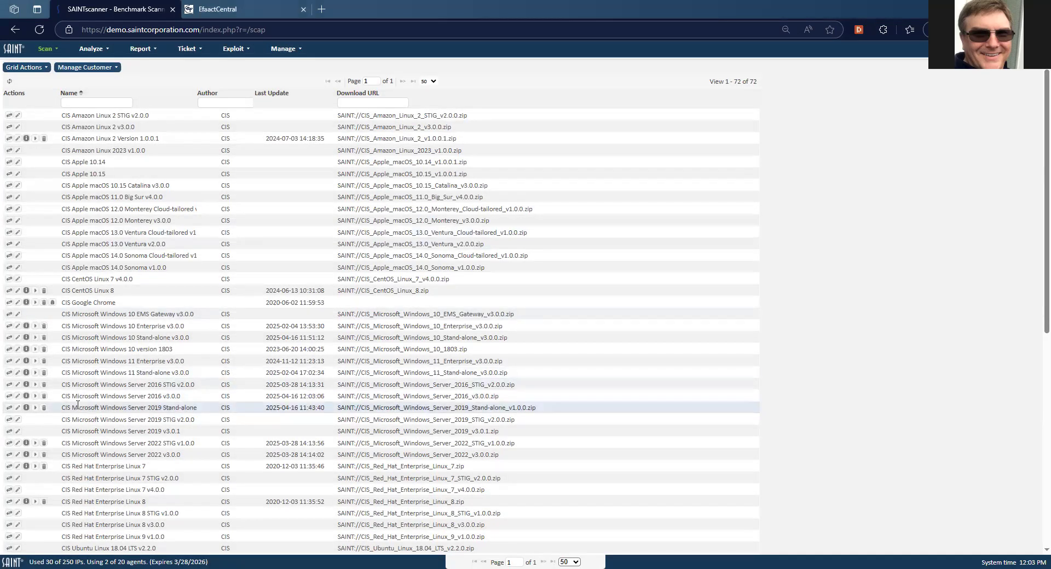
Start a scan job from the Level 2 - Member Server profile of the CIS Microsoft Windows Server 2016 v3.0.0 benchmark.
click(35, 397)
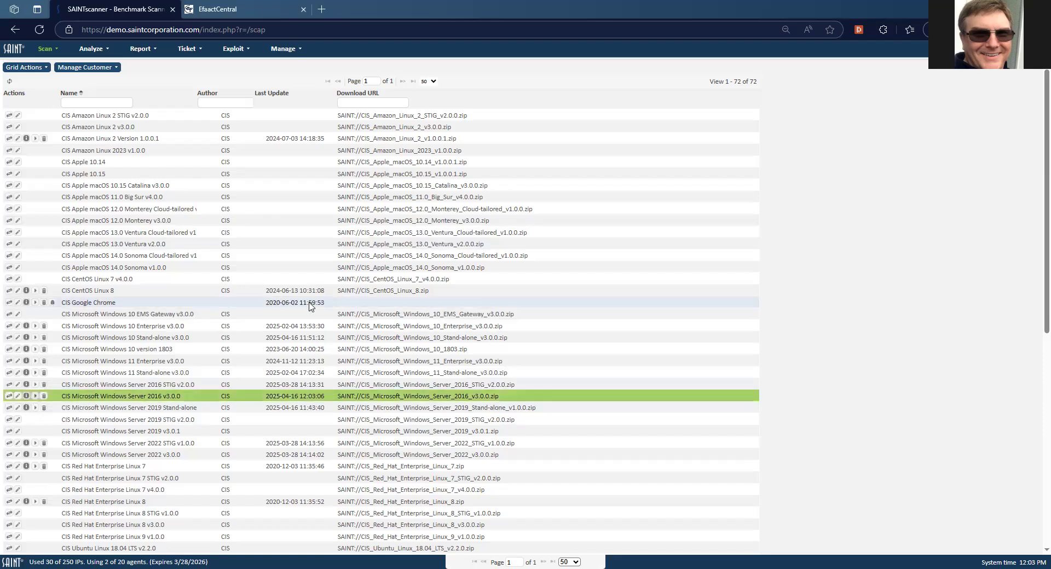
drag(465, 275, 463, 137)
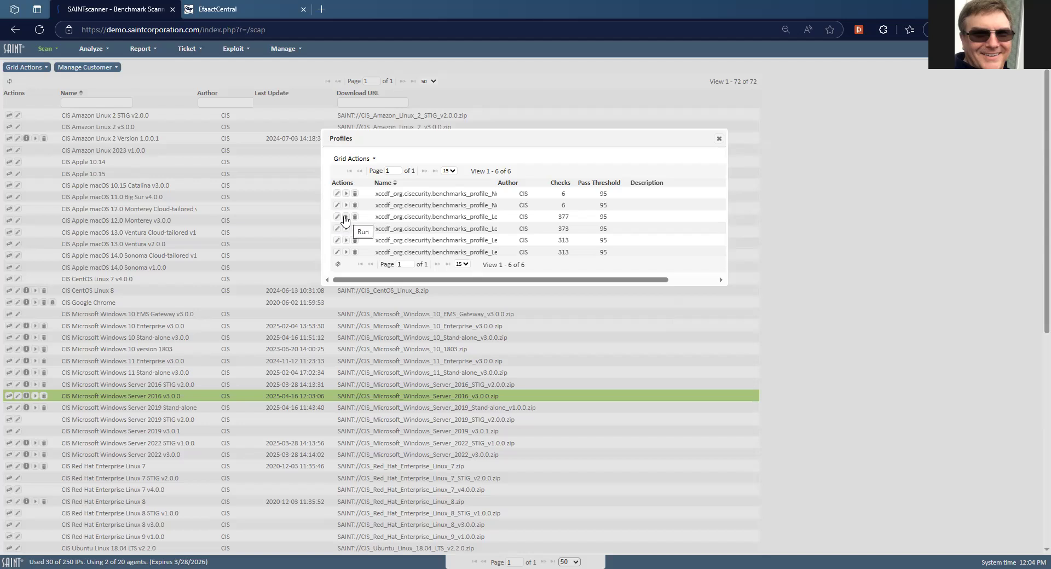
click(345, 218)
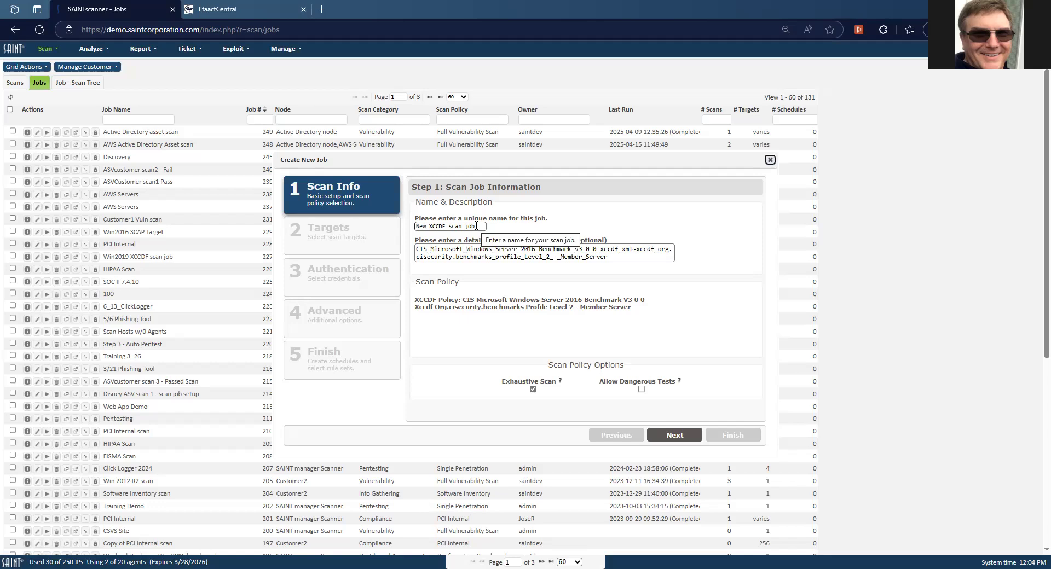
Name the job "New XCCDF scan job2" and continue to target selection.
click(437, 228)
click(447, 229)
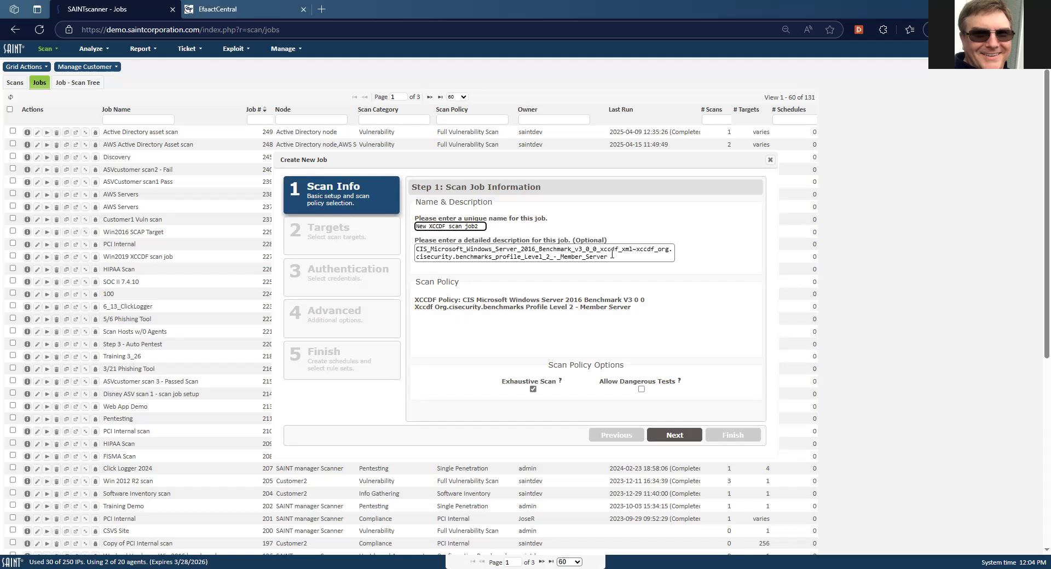
click(674, 435)
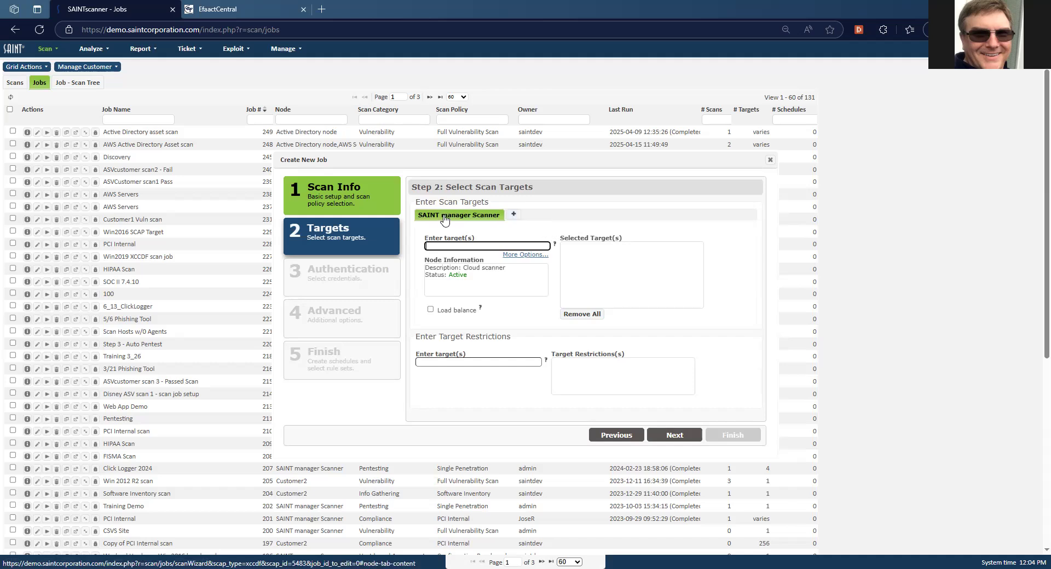
Add 10.9.0.11 as the scan target on the SAINT manager Scanner node and continue to authentication.
text(10.9.0.11)
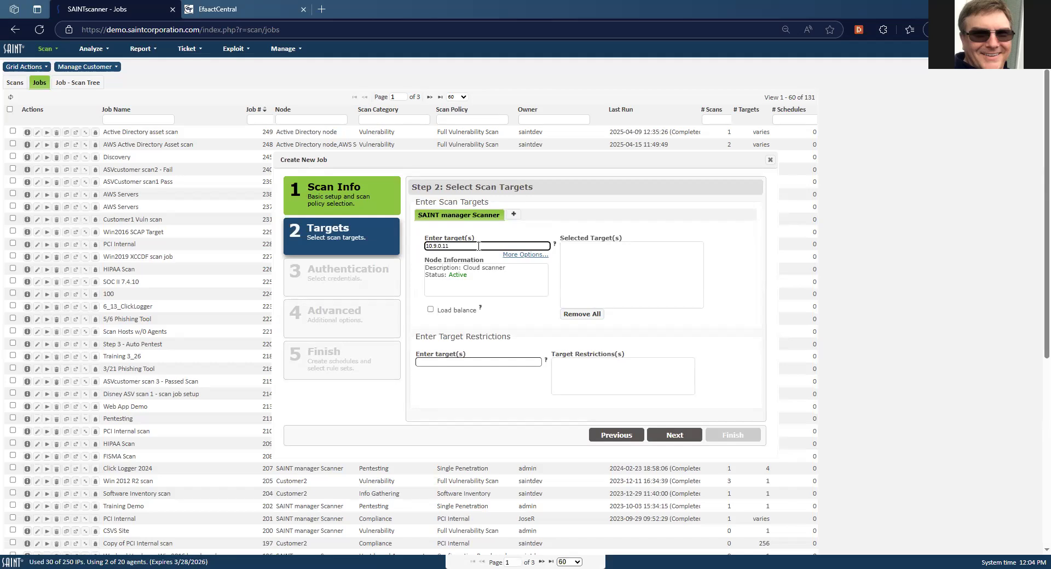
key(Return)
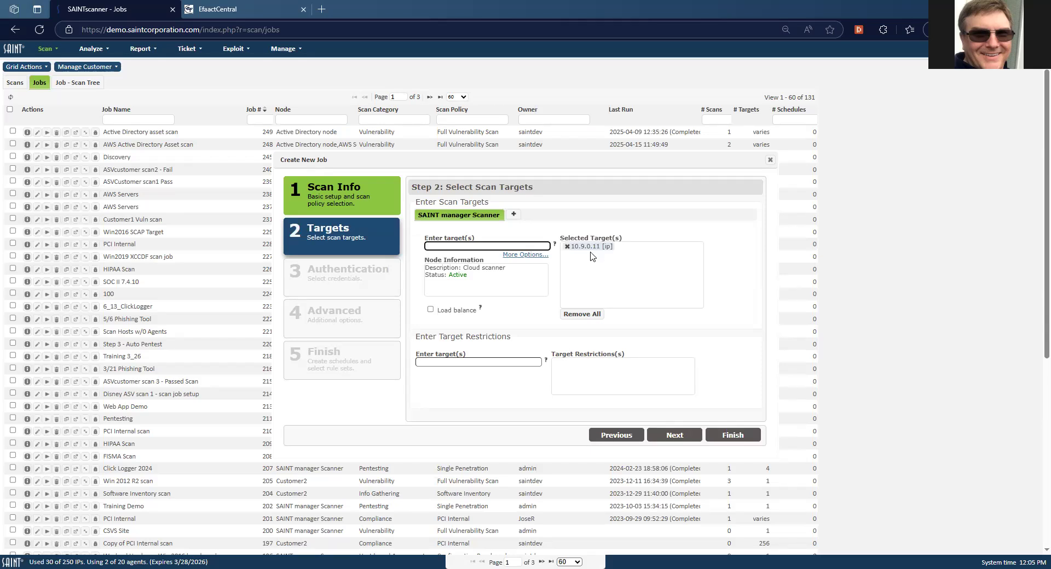
click(676, 436)
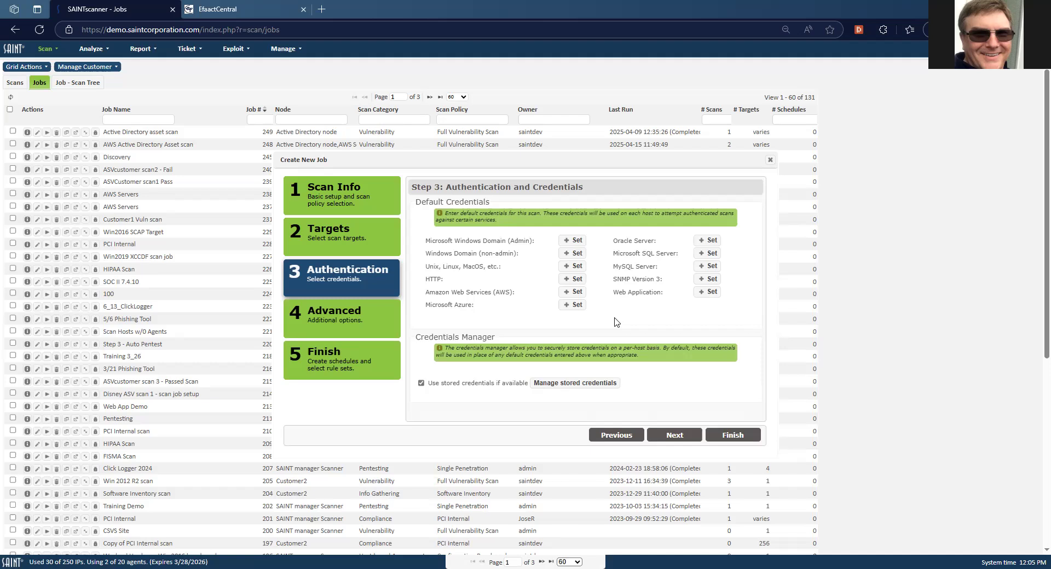
Keep the default credentials settings and examine the advanced Configuration Scanning options for report formats and coverpage graphics.
click(657, 435)
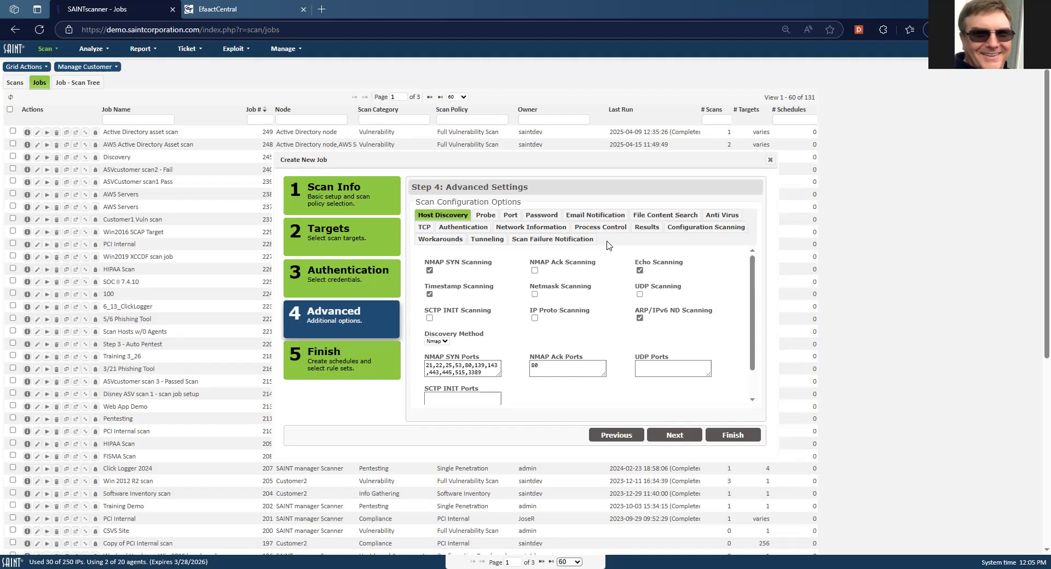
click(688, 230)
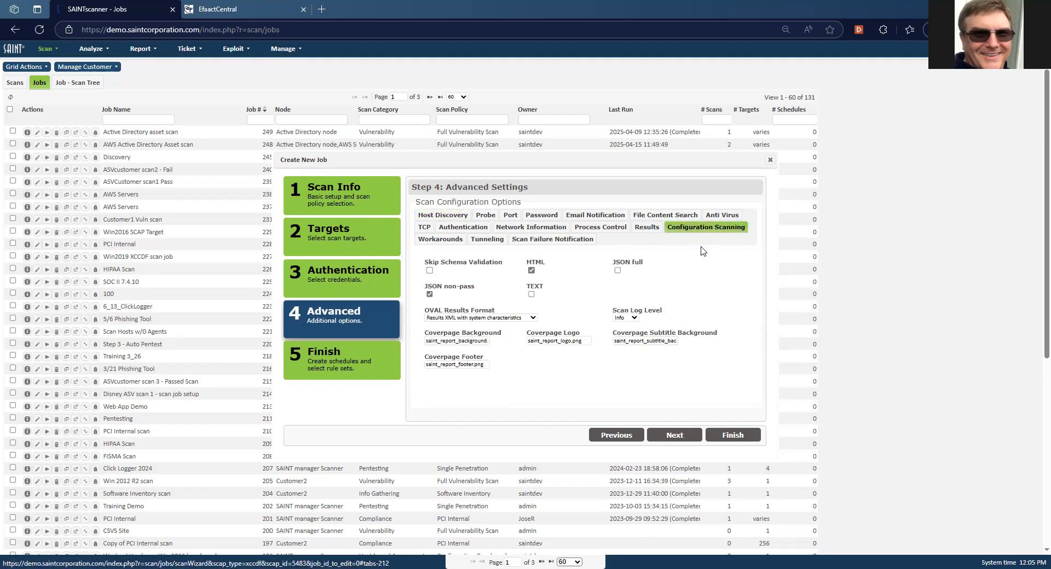
mouse_move(488, 269)
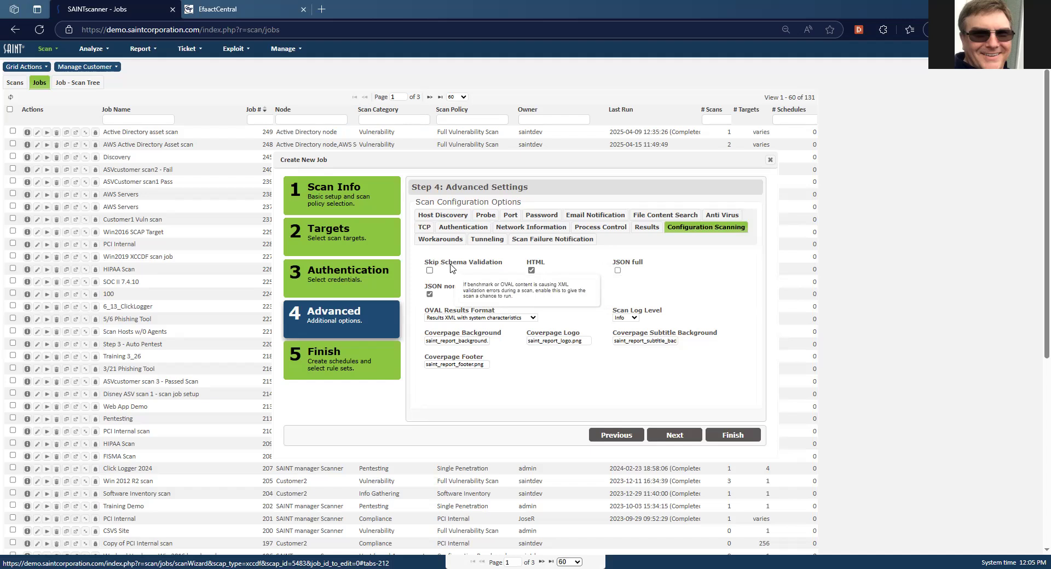
mouse_move(433, 274)
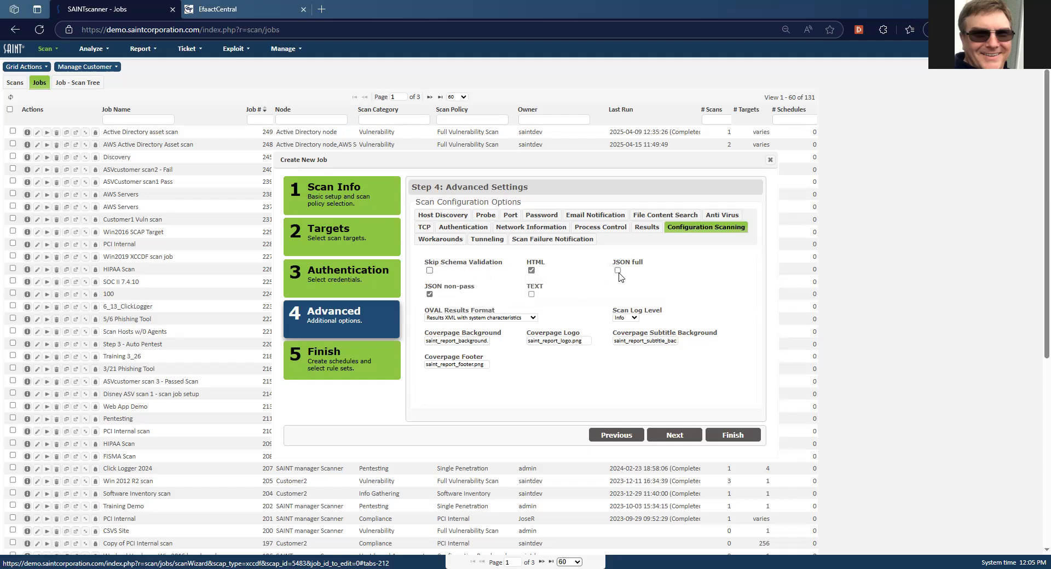
mouse_move(621, 277)
mouse_move(471, 337)
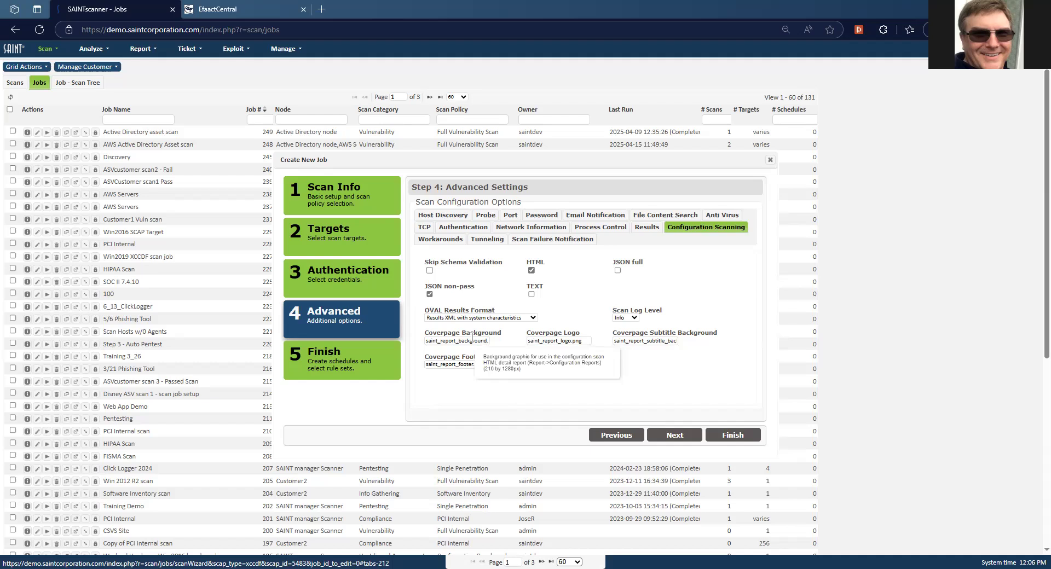
mouse_move(540, 338)
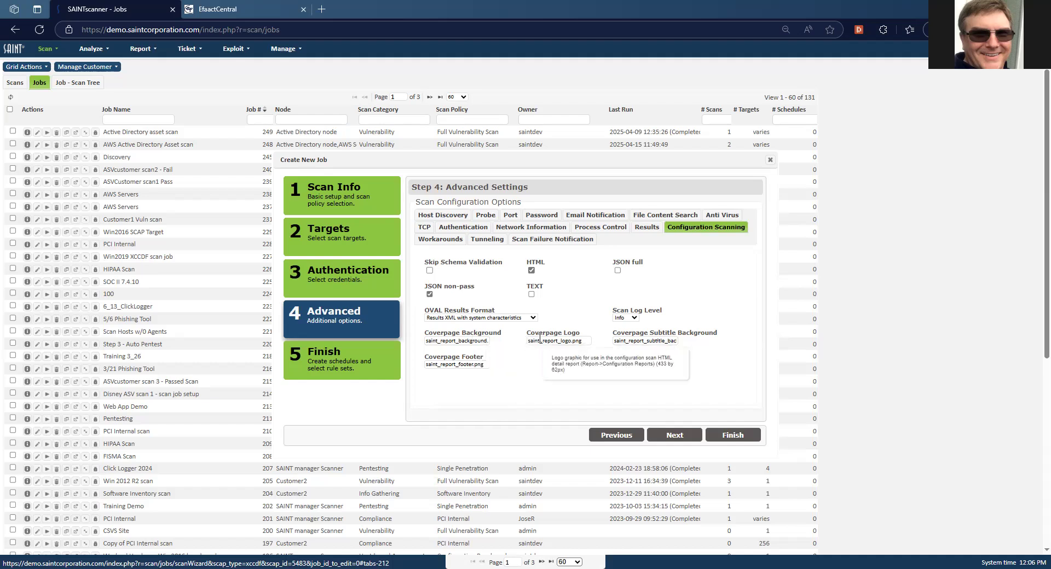
mouse_move(598, 291)
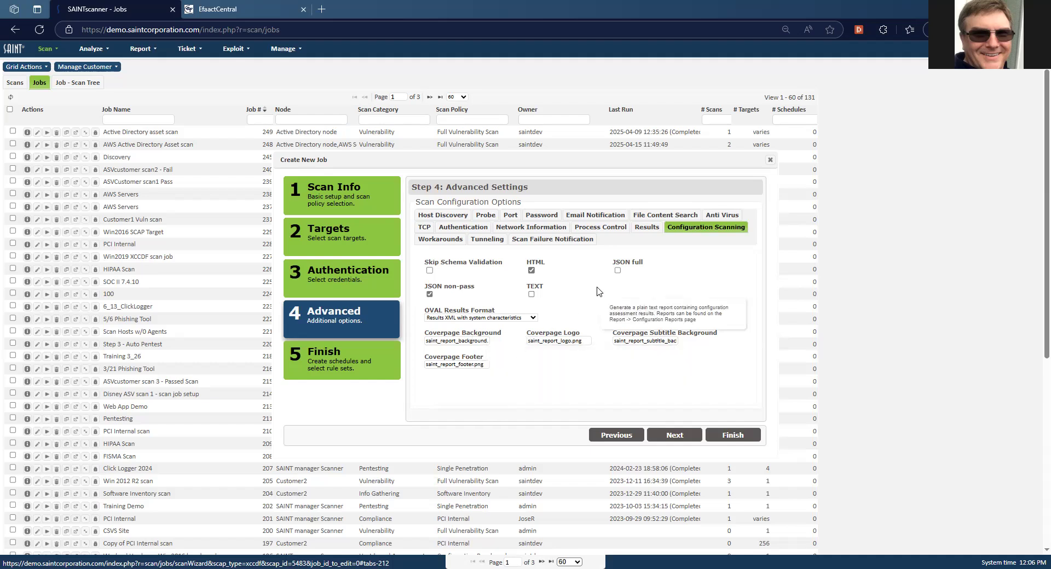
Schedule the job to run immediately and finish creating it.
click(674, 434)
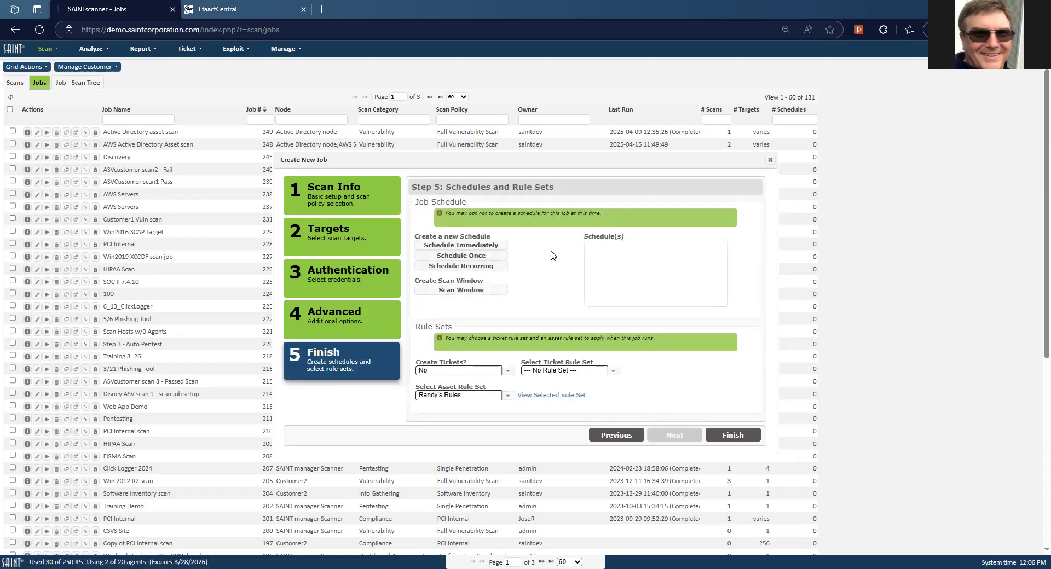
click(491, 248)
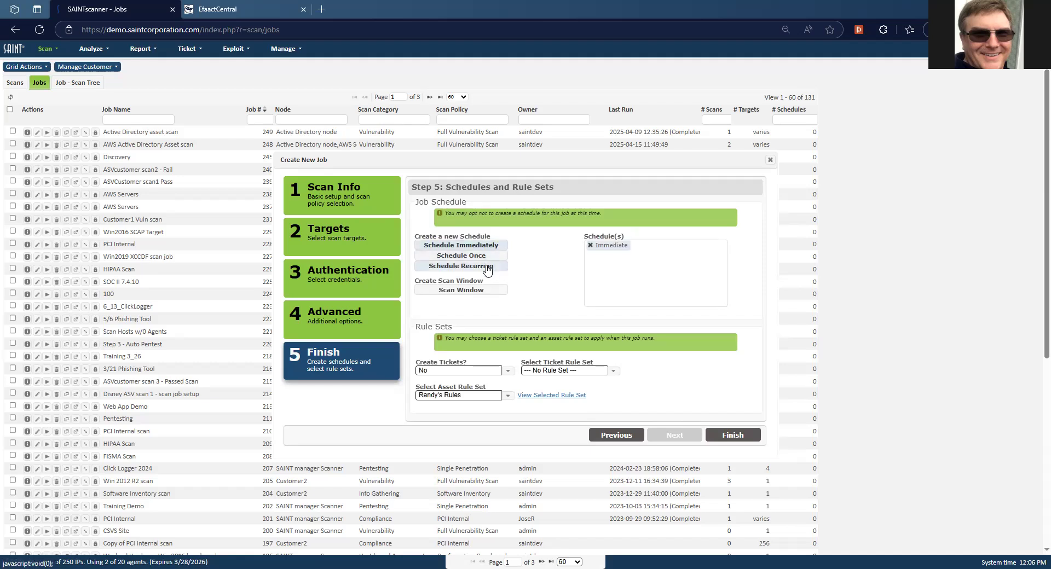
click(726, 438)
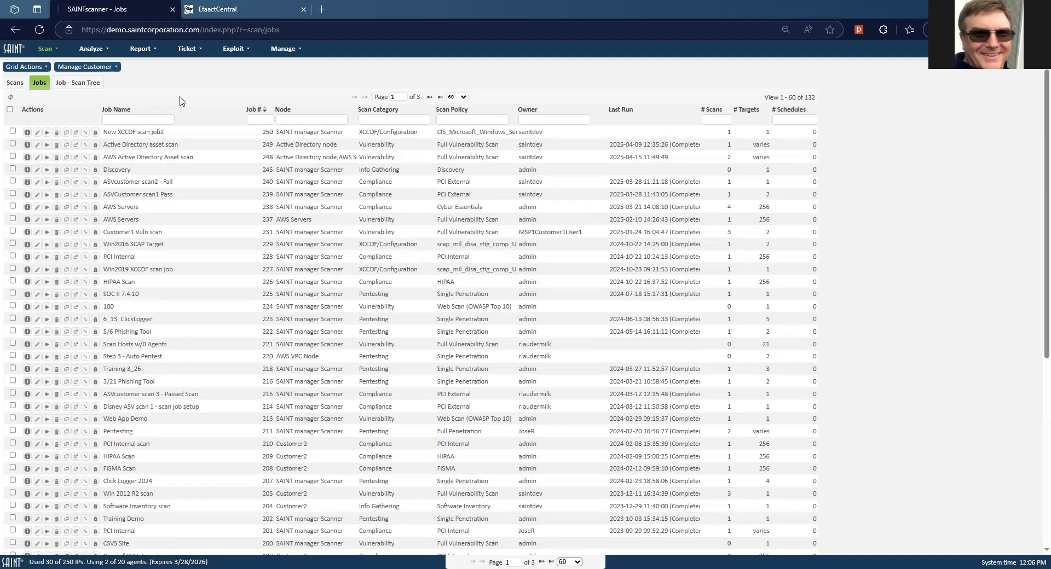
Create another scan job from the jobs grid and name it "Config Scan".
click(33, 67)
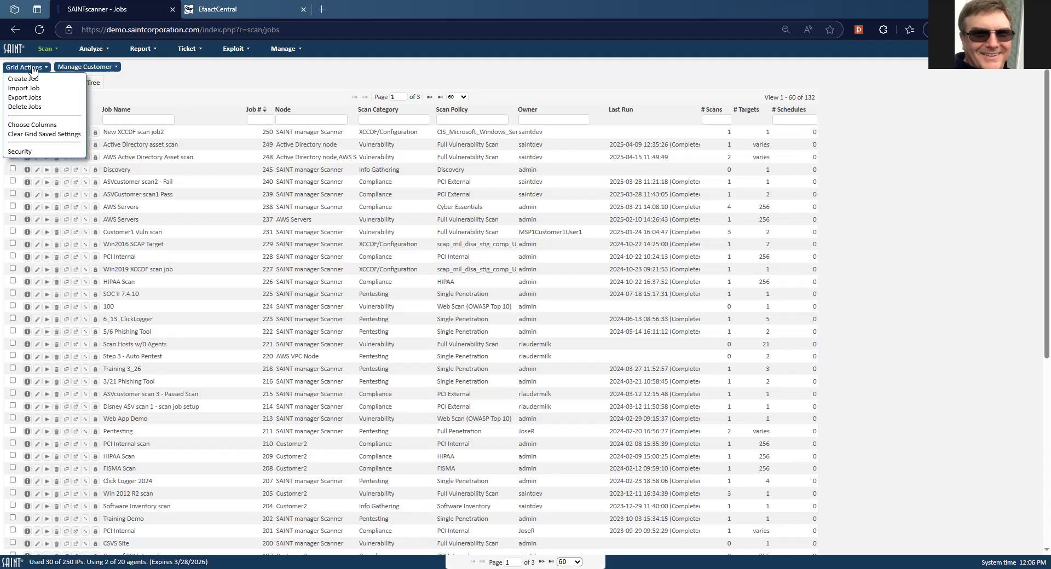
click(34, 81)
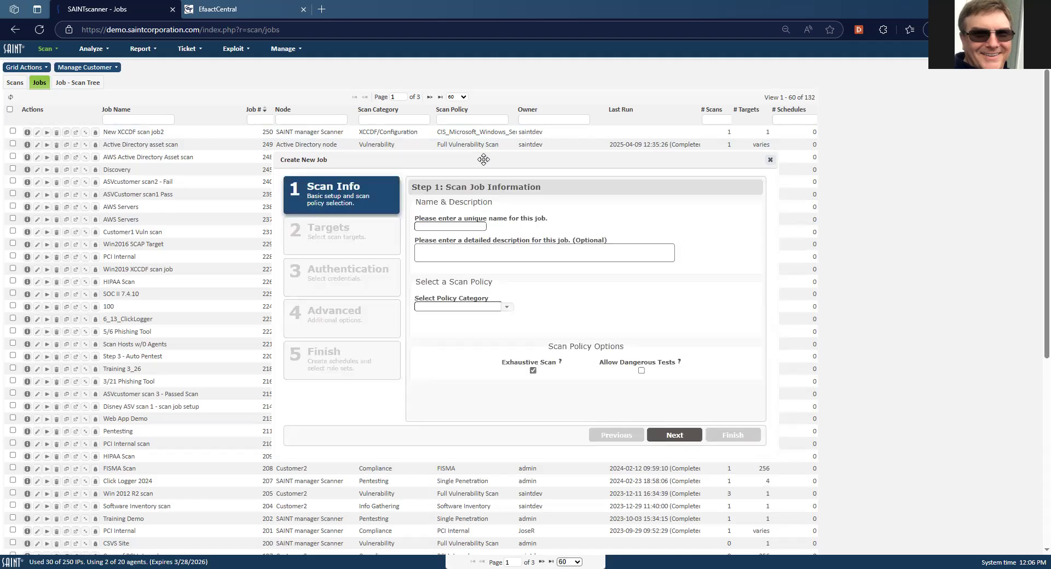
click(461, 226)
text(Config Scan)
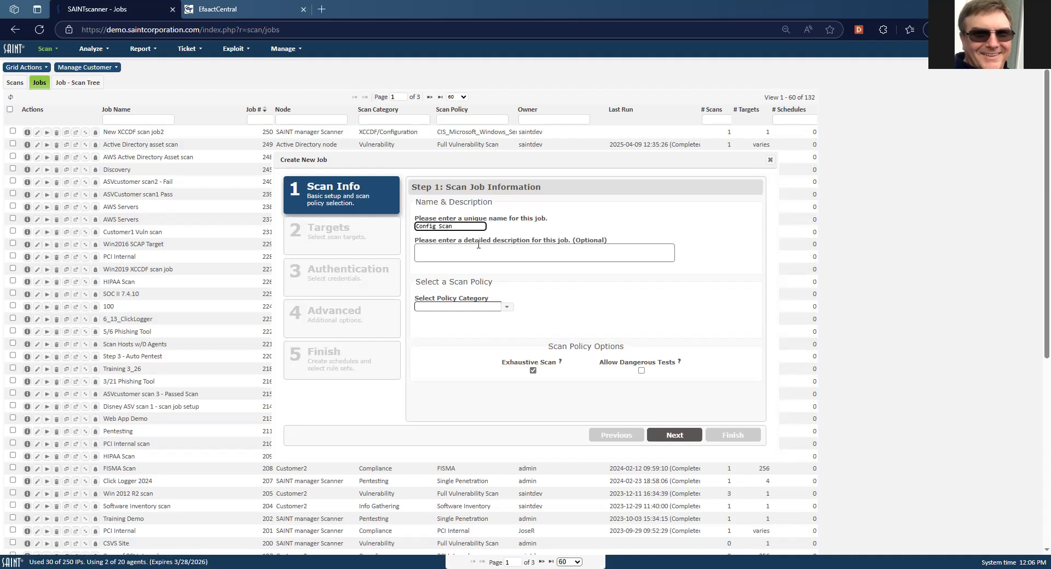
click(479, 247)
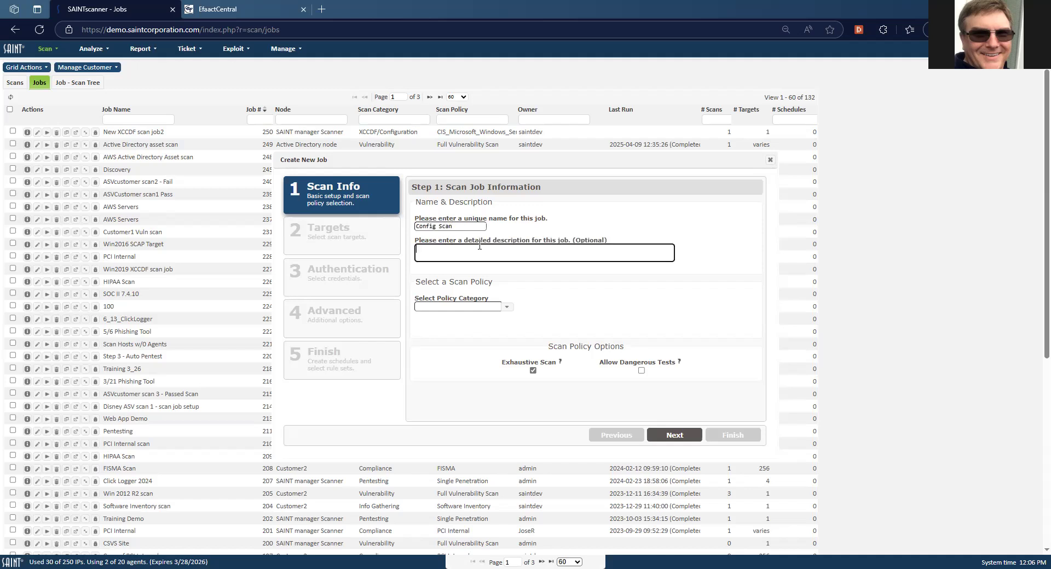
Set the policy category to XCCDF/Configuration, with the CIS_Red_Hat_Enterprise_Linux_7_Benchmark_v3_0_0_xccdf_xml configuration and the Level 2 - Server profile.
click(508, 309)
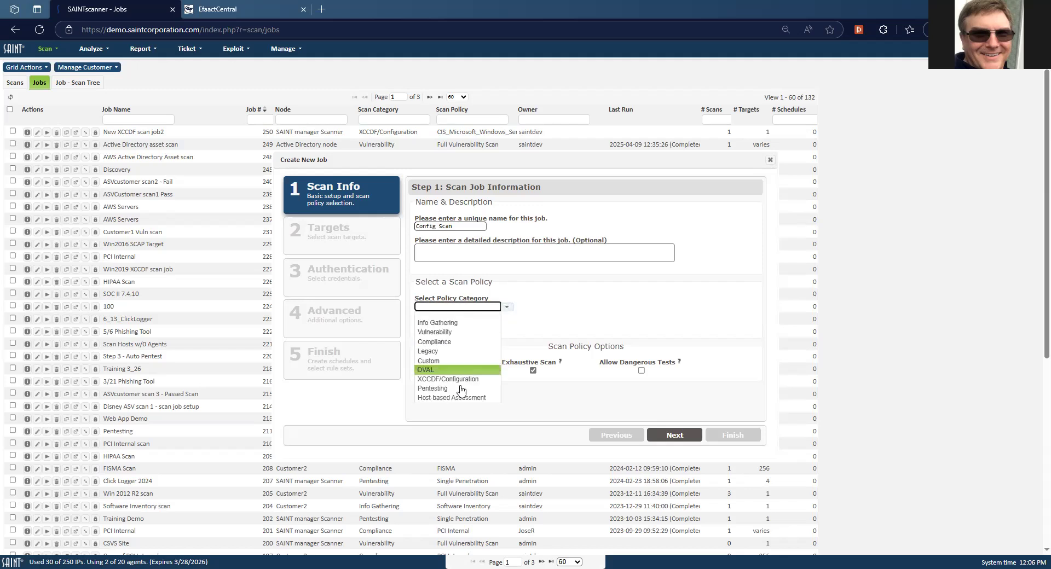
click(459, 380)
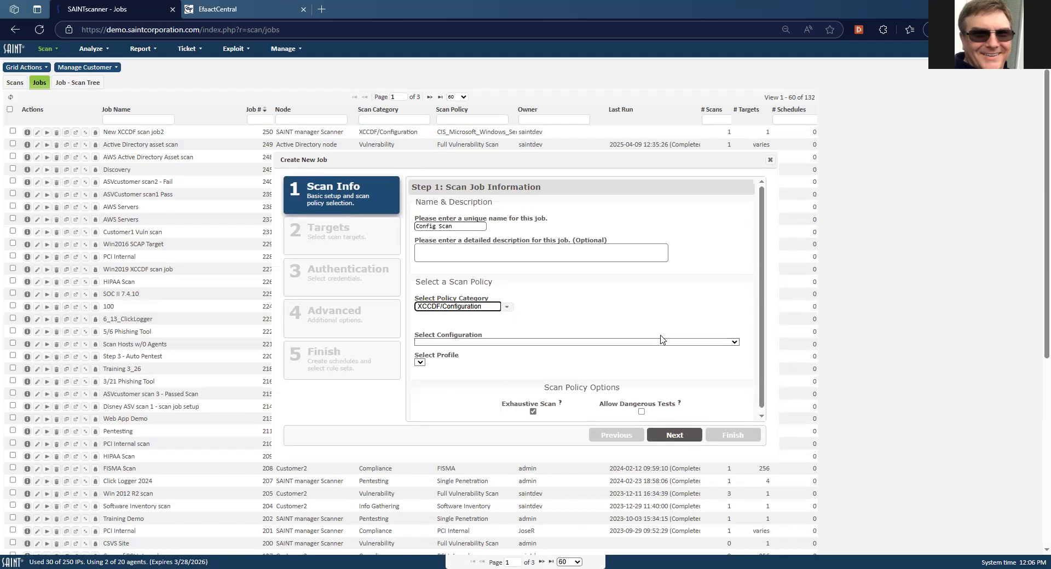
click(735, 343)
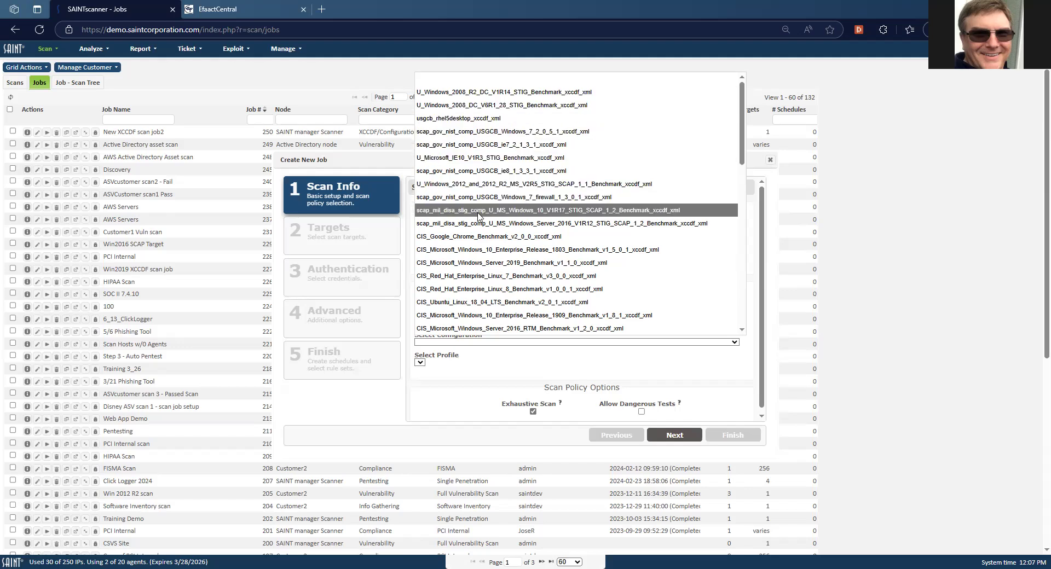
click(471, 277)
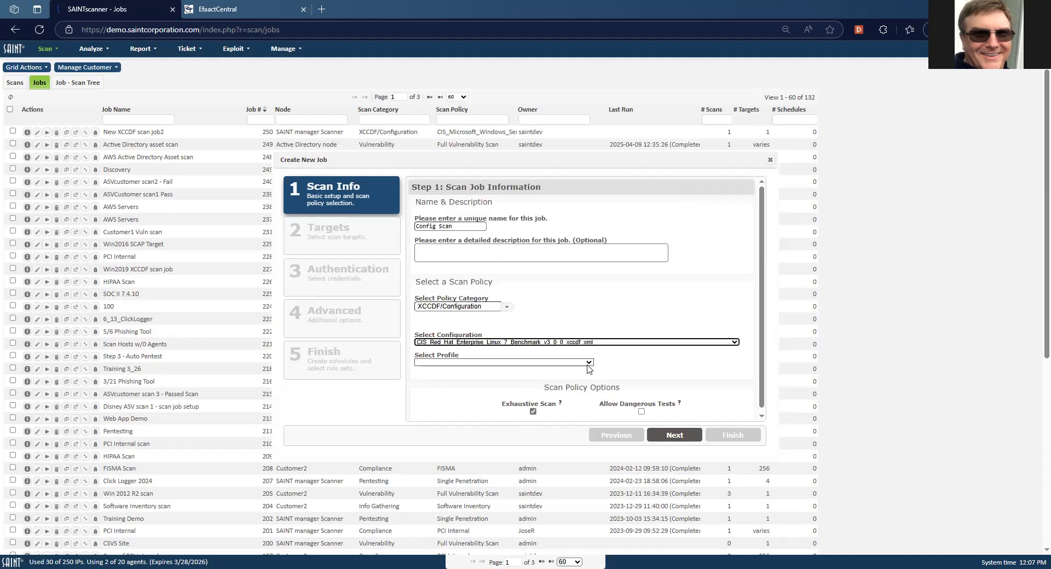
click(589, 363)
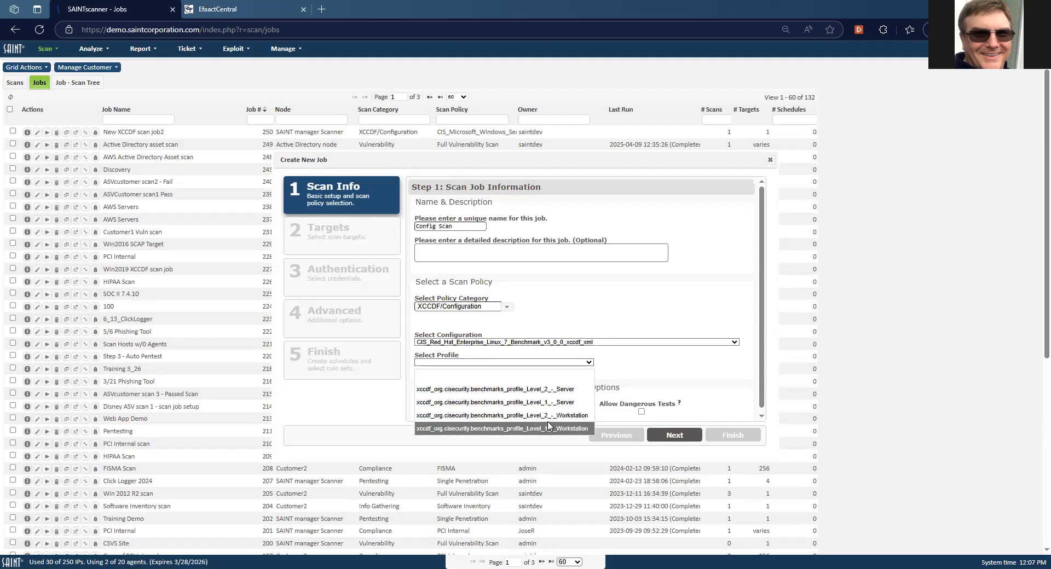
click(553, 389)
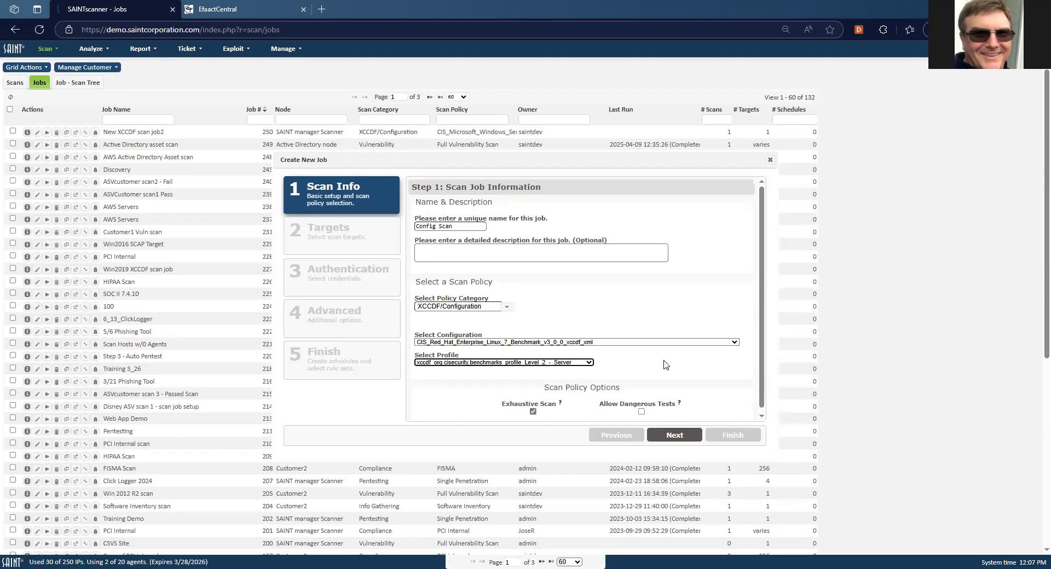
Keep the chosen scan policy, continue to target selection and try to proceed without entering a target.
click(687, 342)
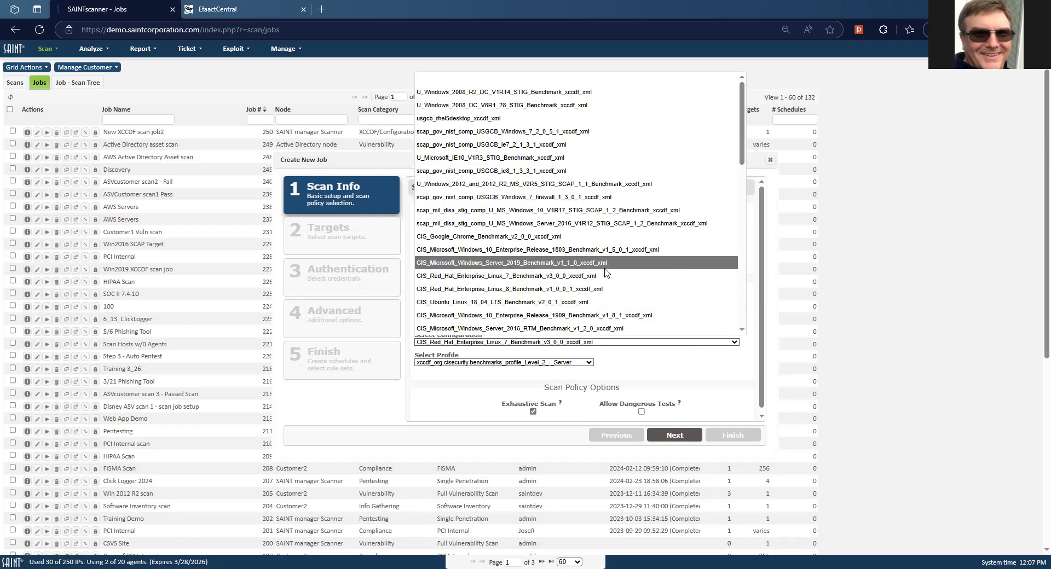
click(592, 363)
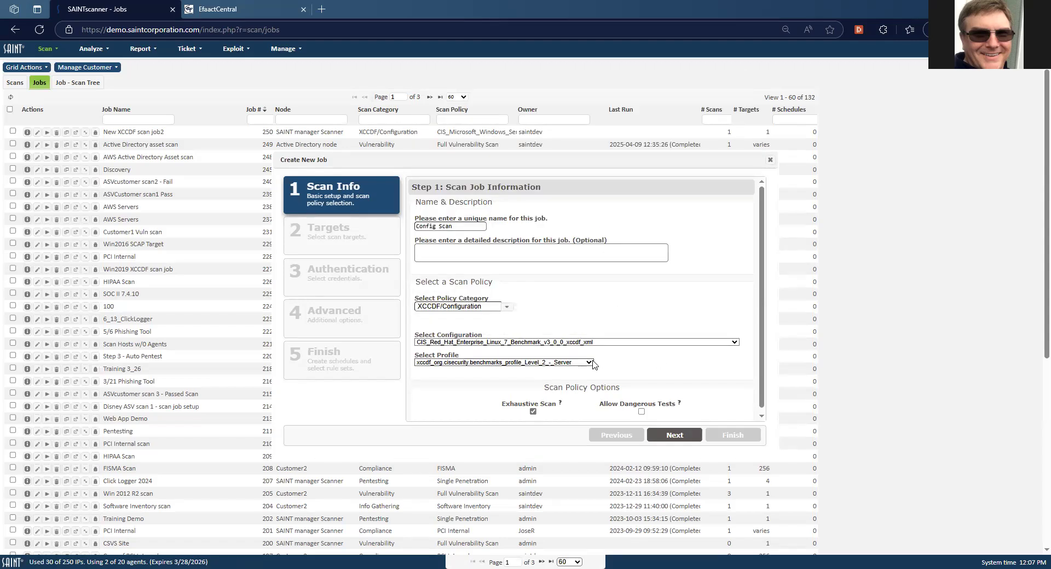
click(674, 435)
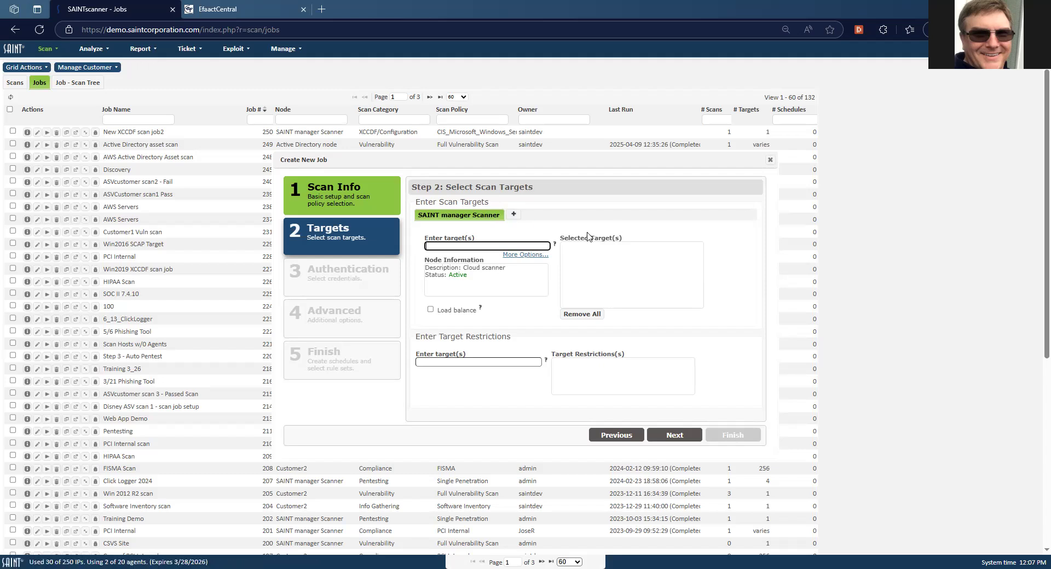
click(666, 444)
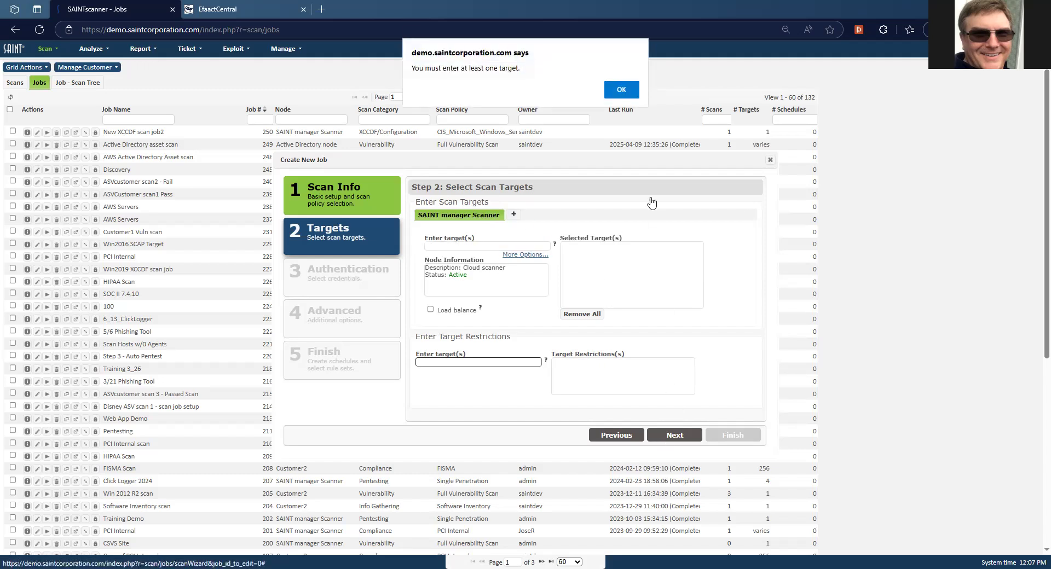
click(621, 88)
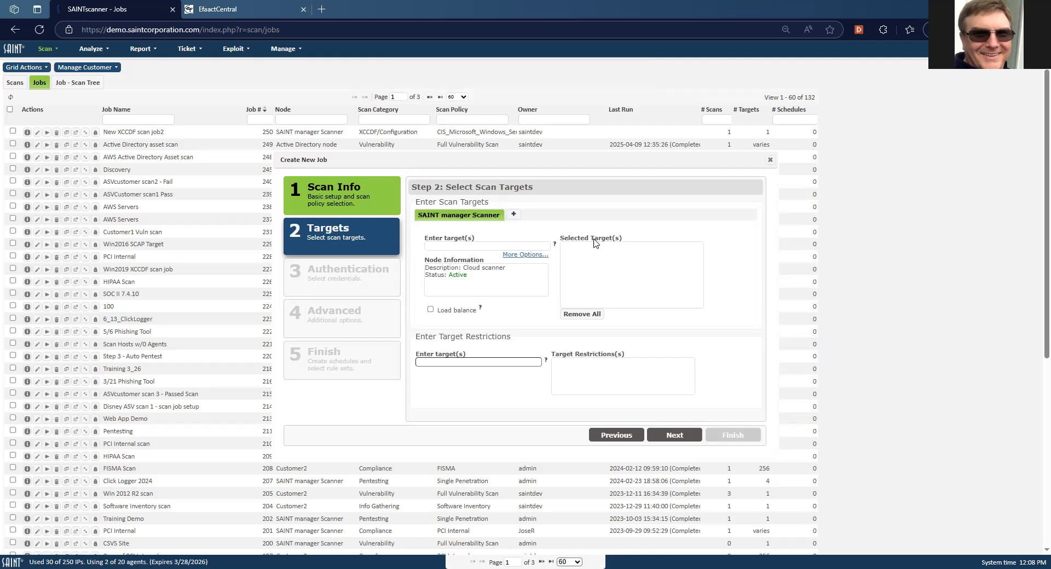